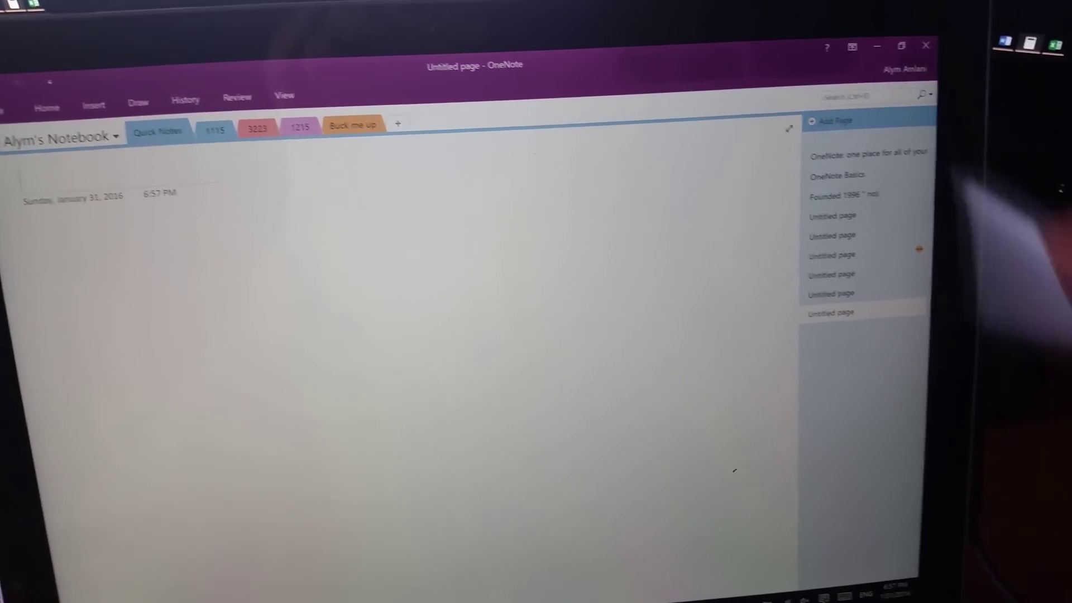
- Close the blank OneNote page to reveal the Bluetooth devices page with Surface Pen connected
click(946, 66)
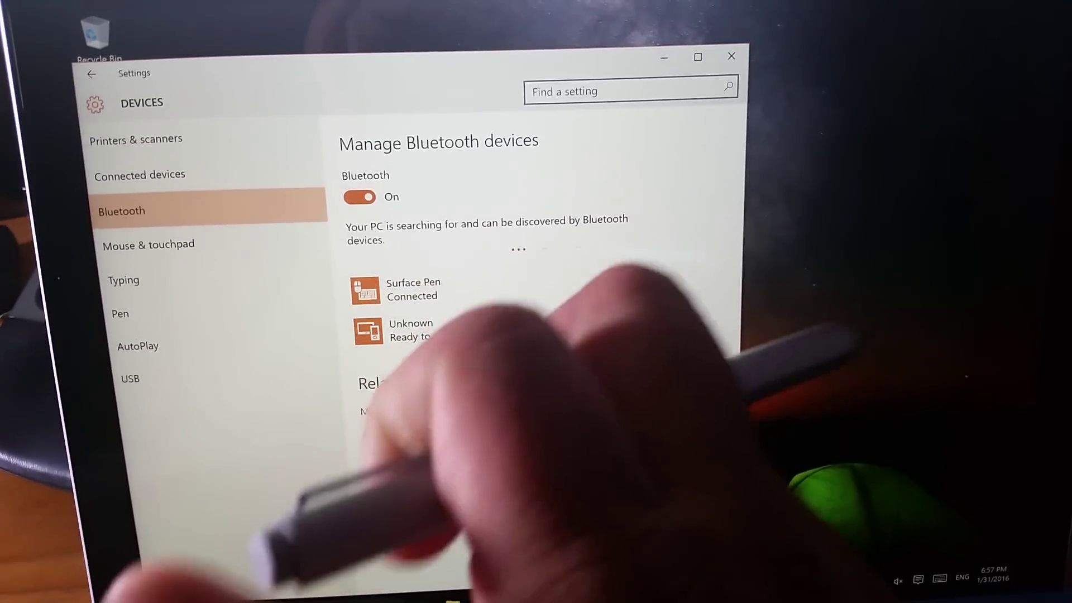
- Test whether the pen shortcut still launches OneNote, then confirm removing the Surface Pen
key(super+F20)
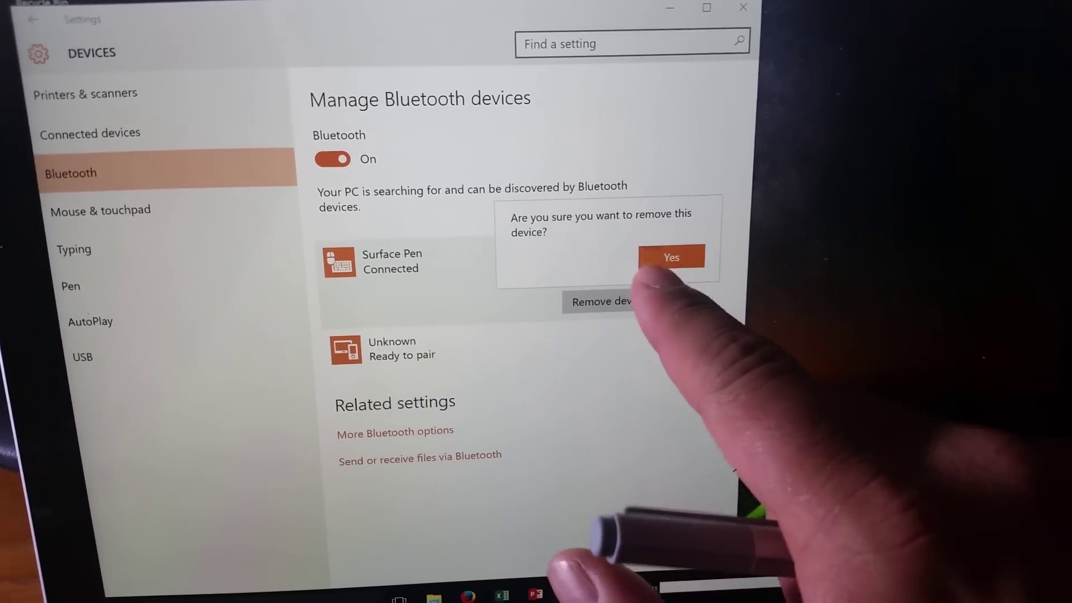
click(684, 266)
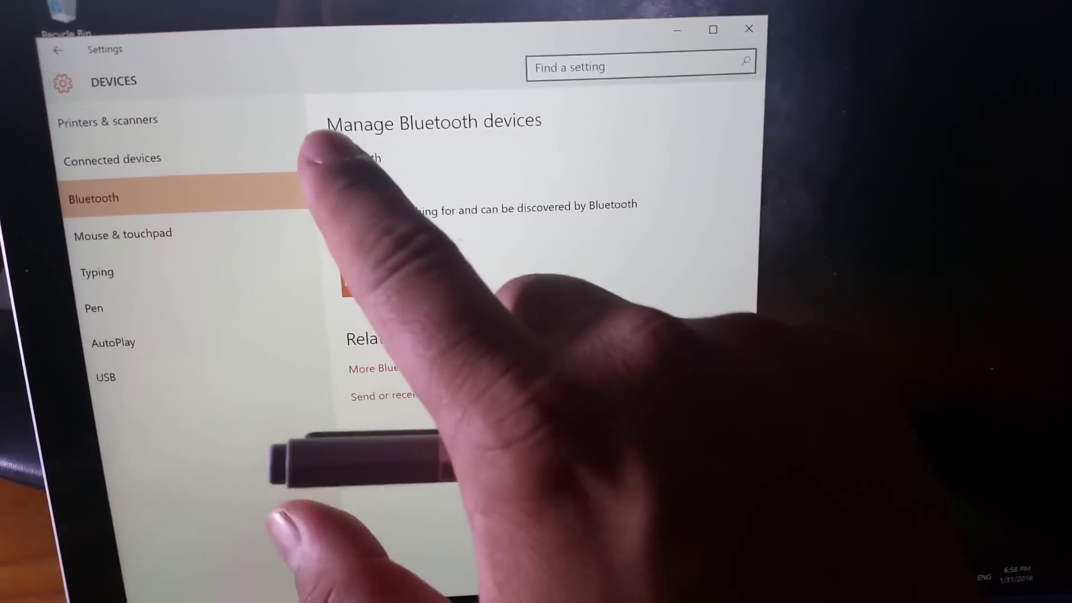
- Turn Bluetooth off to restart it so the Surface Pen reappears as ready to pair
click(349, 181)
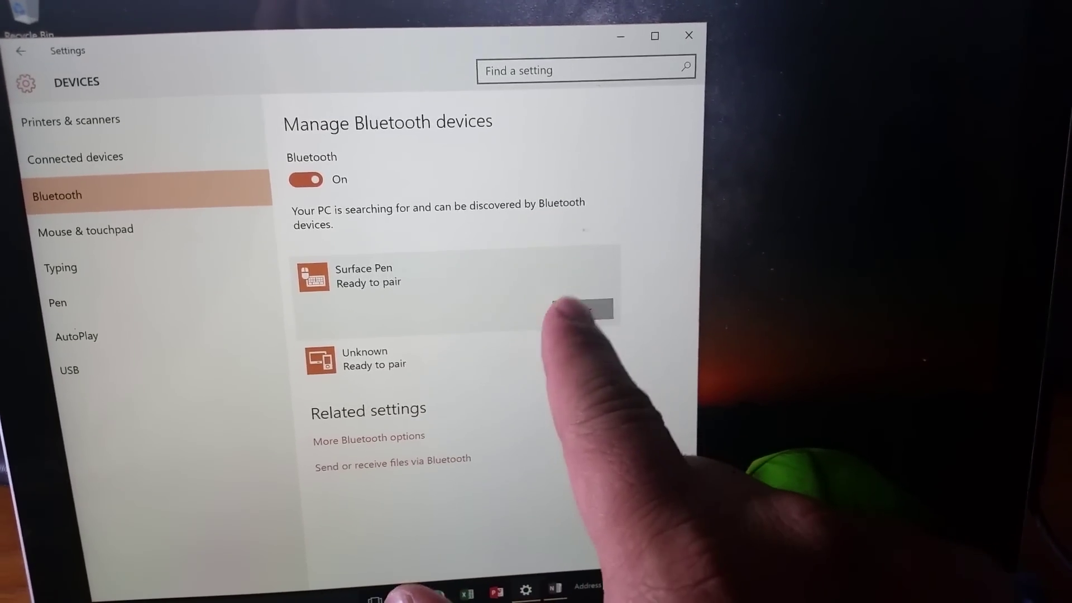
- Start pairing the Surface Pen and expand its entry to watch the progress bar
click(578, 305)
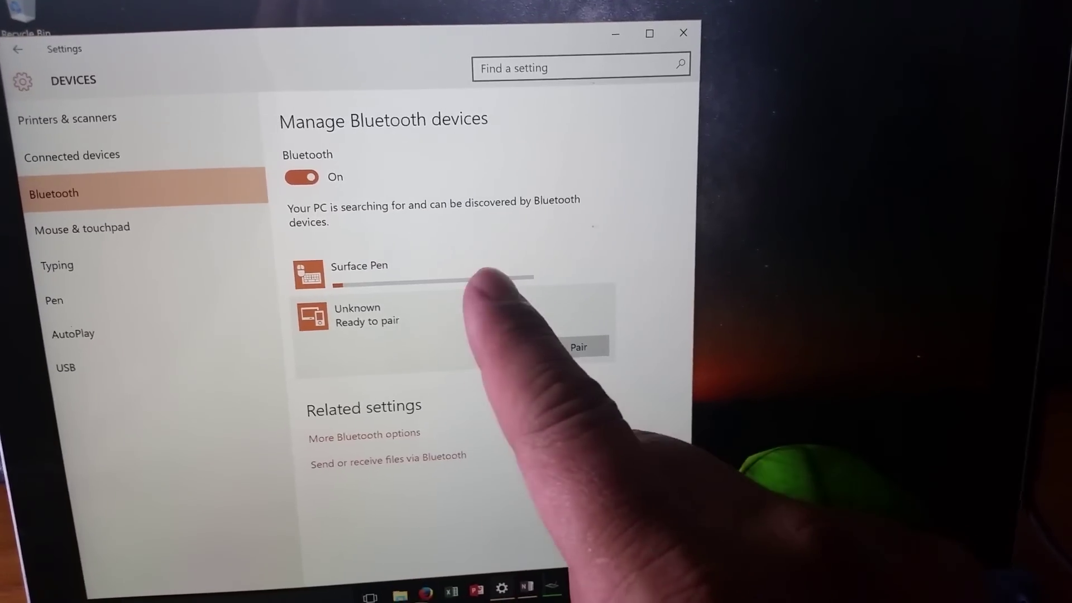
click(486, 277)
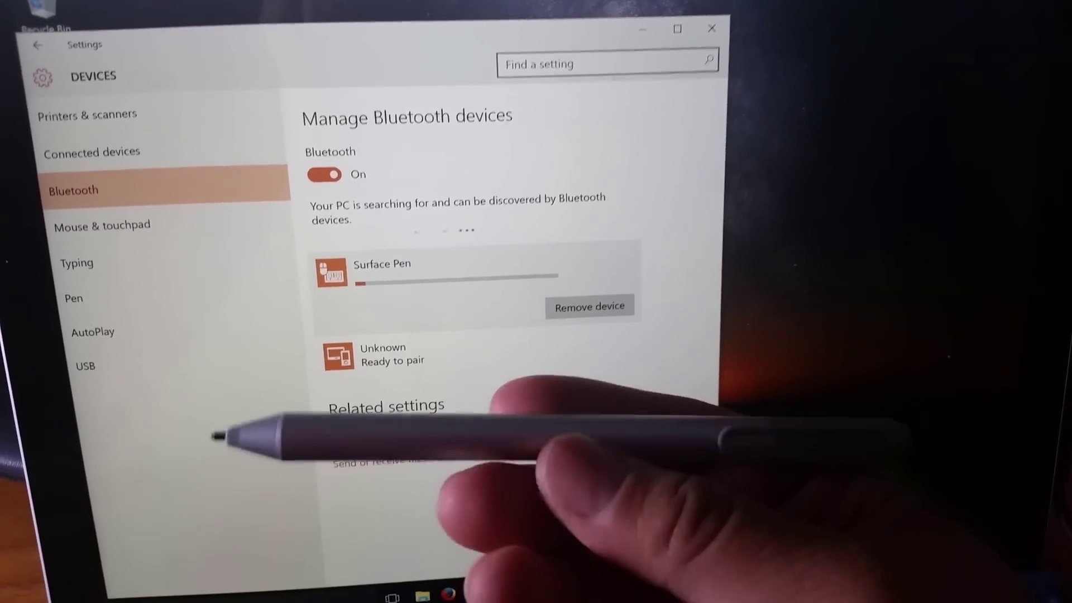